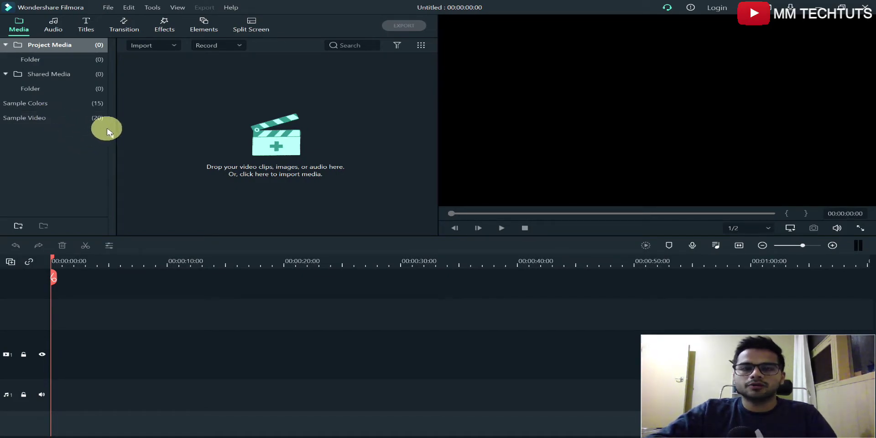
- Show the built-in sample video clips in the media library
{"action": "left_click", "coordinate": [50, 117]}
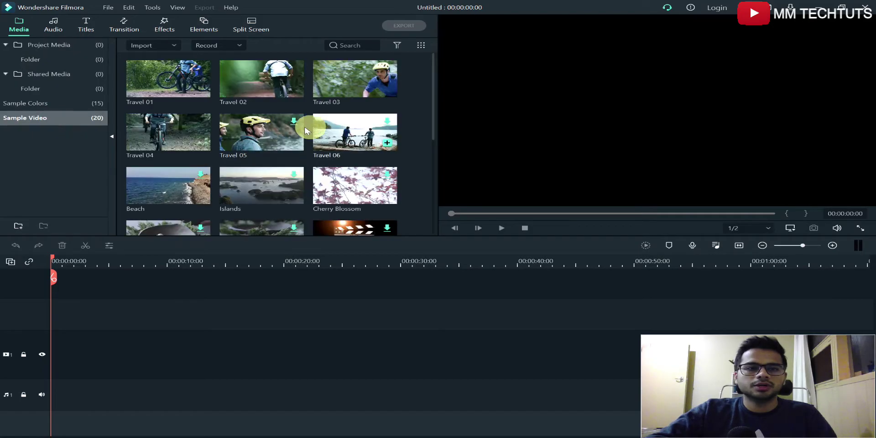
{"action": "scroll", "coordinate": [291, 100], "scroll_direction": "down", "scroll_amount": 5}
{"action": "scroll", "coordinate": [297, 167], "scroll_direction": "up", "scroll_amount": 5}
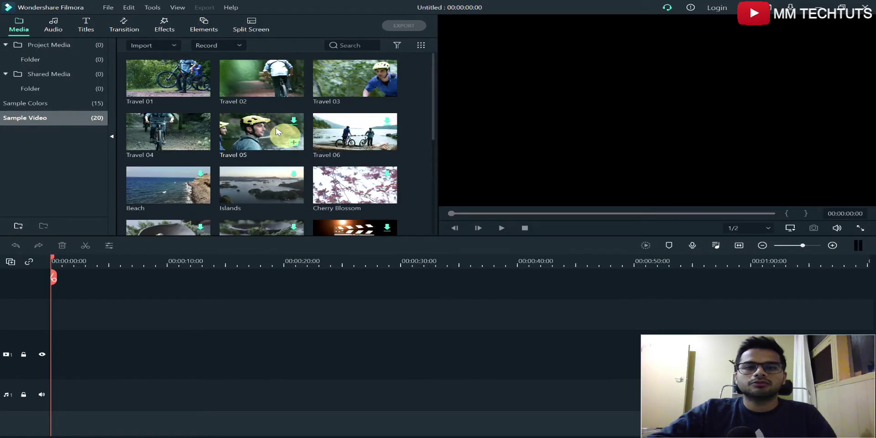
- Place Travel 02 at 00:00 on the video track and zoom the timeline to fit it
{"action": "left_click", "coordinate": [259, 90]}
{"action": "mouse_move", "coordinate": [267, 88]}
{"action": "left_mouse_down"}
{"action": "mouse_move", "coordinate": [162, 349]}
{"action": "mouse_move", "coordinate": [58, 353]}
{"action": "left_mouse_up"}
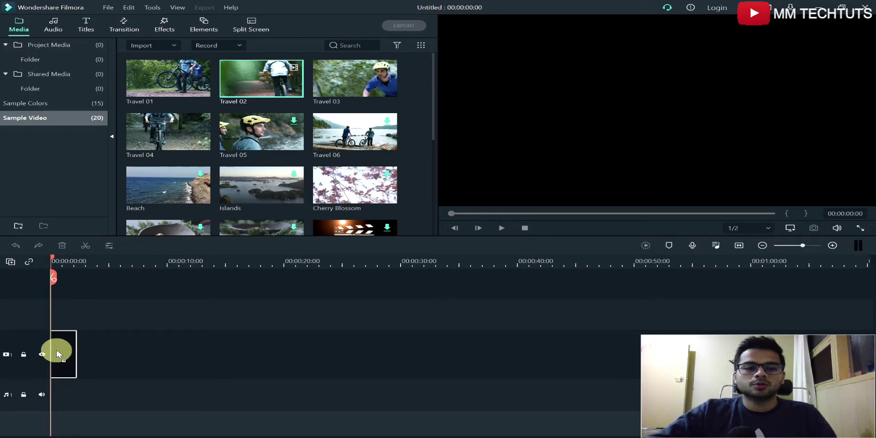
{"action": "left_click_drag", "start_coordinate": [58, 354], "coordinate": [58, 353]}
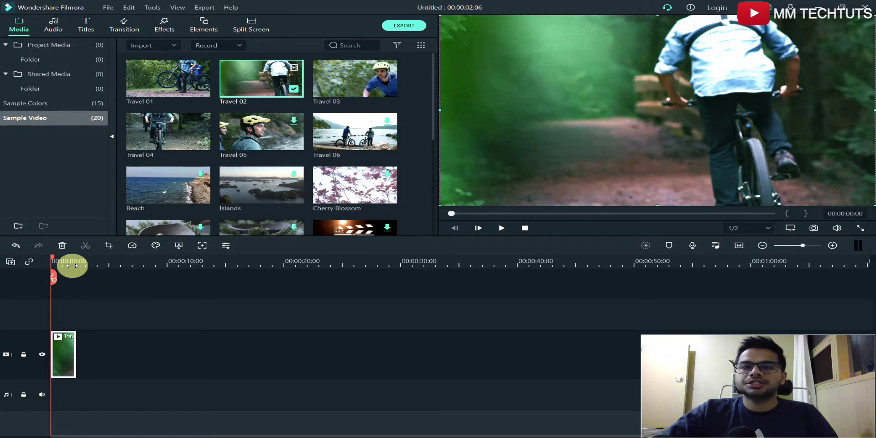
{"action": "left_click_drag", "start_coordinate": [71, 266], "coordinate": [489, 264]}
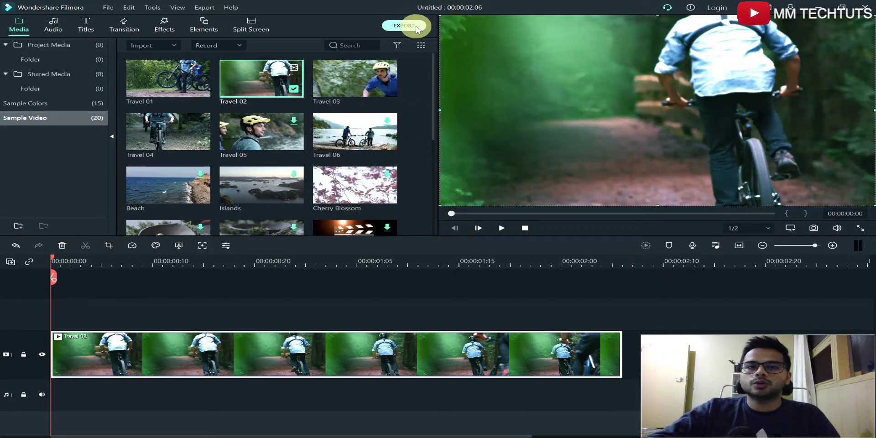
- Preview the AVI, F4V, 3GP, MPEG-2, GIF and TS export formats, then choose MP4
{"action": "left_click", "coordinate": [412, 28]}
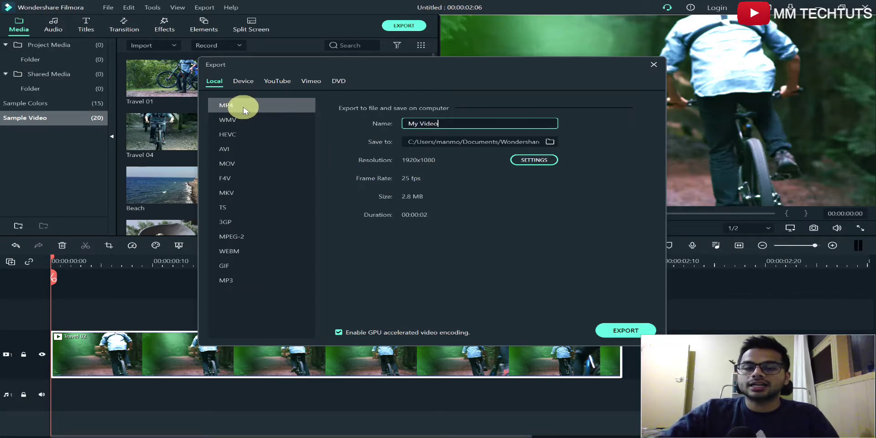
{"action": "left_click", "coordinate": [246, 150]}
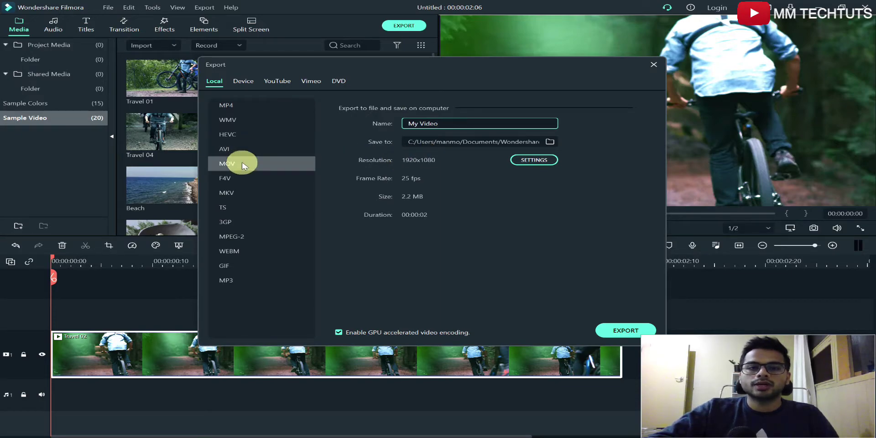
{"action": "left_click", "coordinate": [241, 180]}
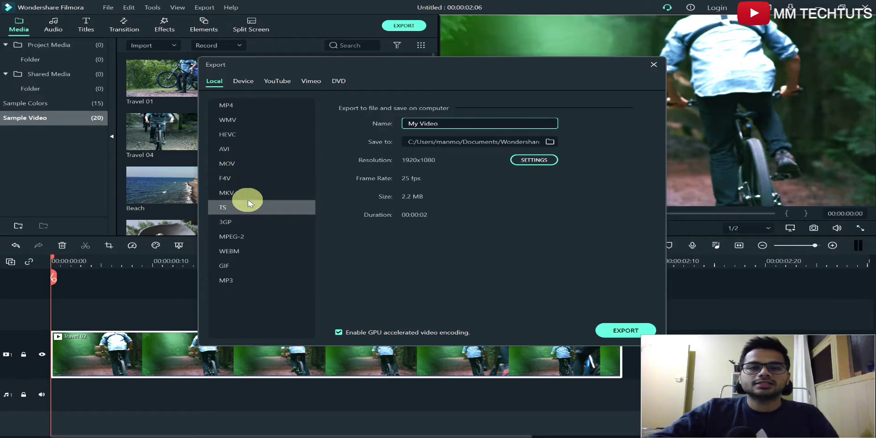
{"action": "left_click", "coordinate": [234, 222]}
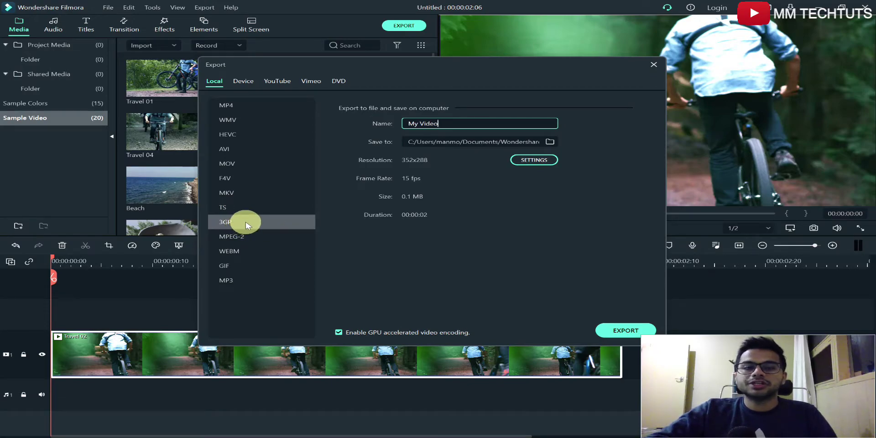
{"action": "left_click", "coordinate": [245, 237]}
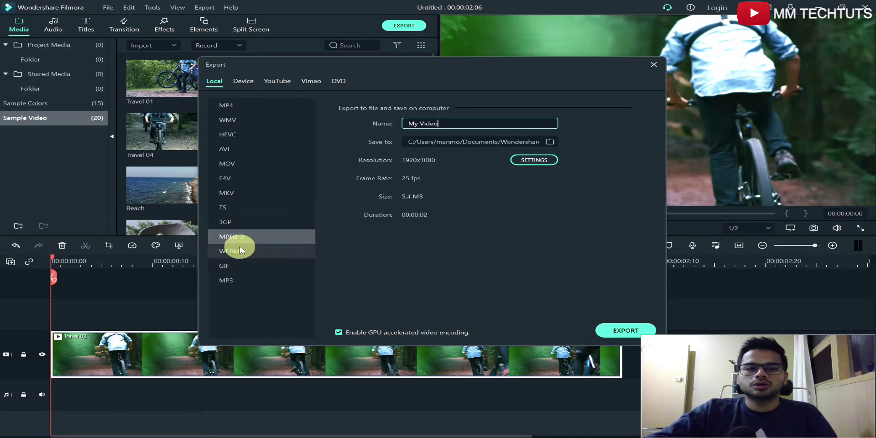
{"action": "left_click", "coordinate": [238, 259]}
{"action": "left_click", "coordinate": [239, 207]}
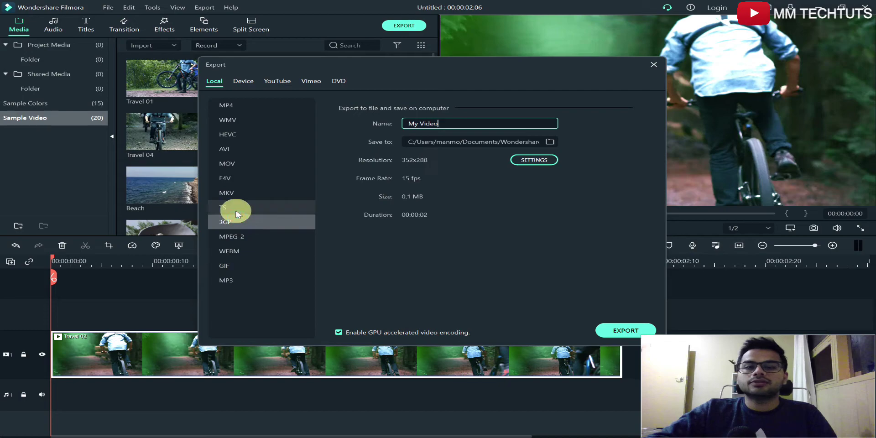
{"action": "left_click", "coordinate": [245, 227]}
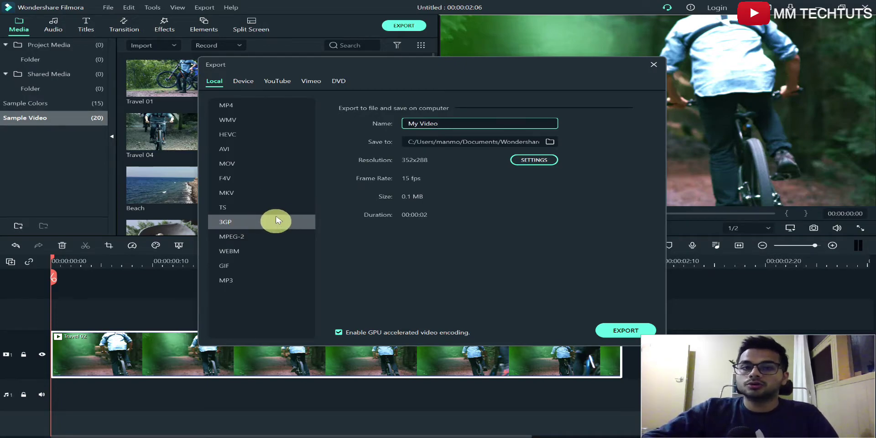
{"action": "left_click", "coordinate": [241, 104]}
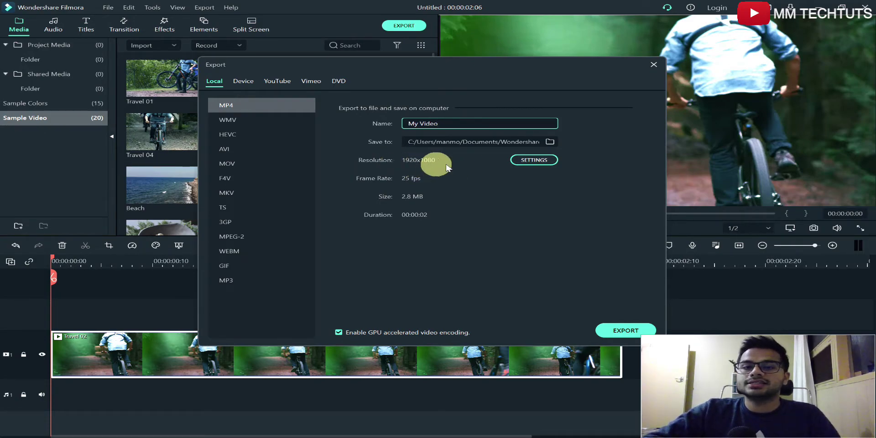
- Open the MP4 encoding settings and browse resolutions from 320x240 to 4096x2160
{"action": "left_click", "coordinate": [534, 161]}
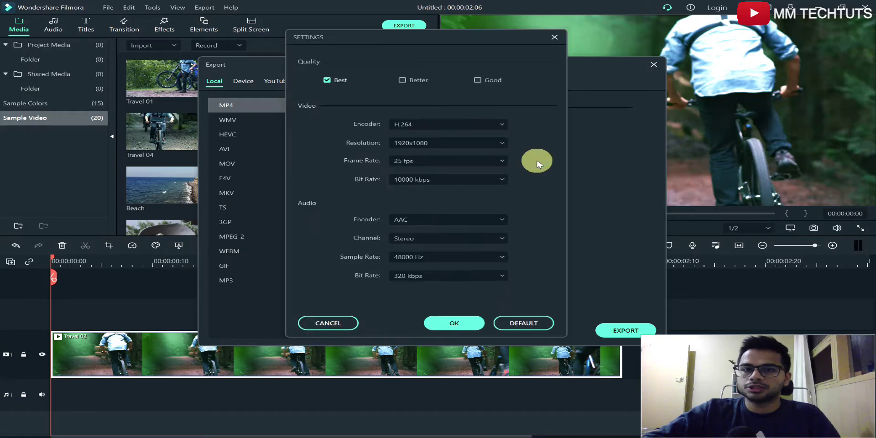
{"action": "left_click", "coordinate": [361, 143]}
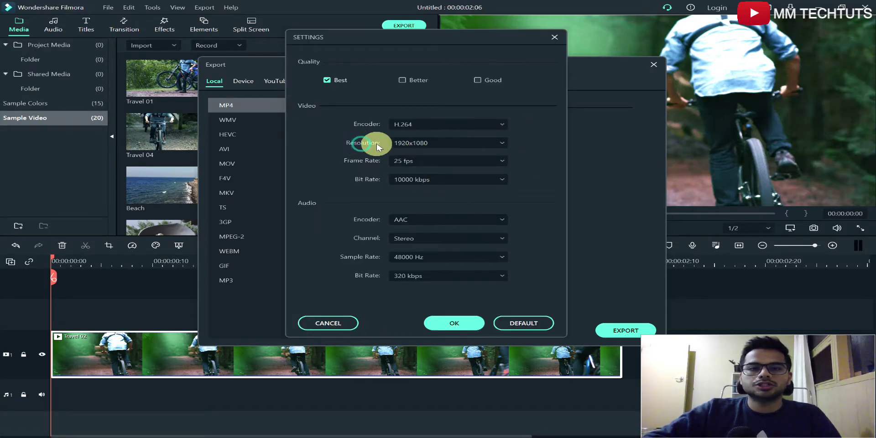
{"action": "left_click", "coordinate": [453, 145]}
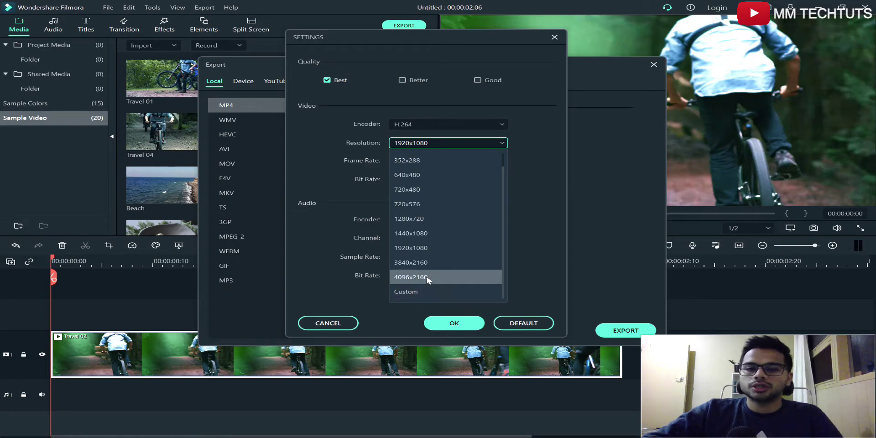
{"action": "scroll", "coordinate": [431, 173], "scroll_direction": "up", "scroll_amount": 1}
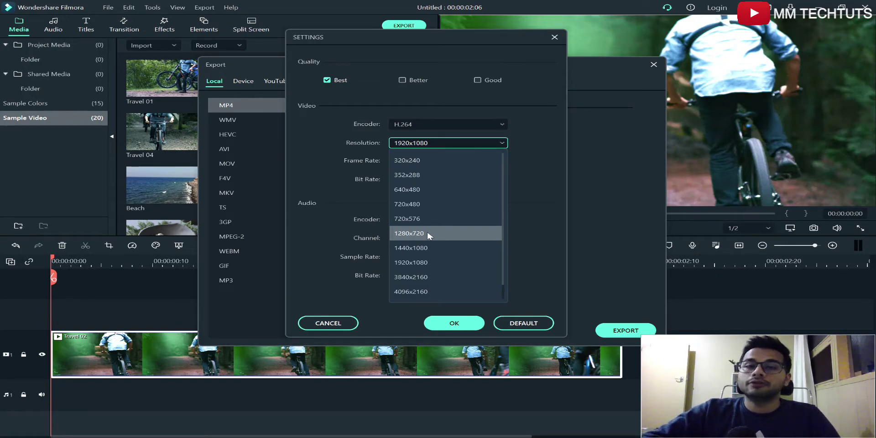
{"action": "scroll", "coordinate": [419, 249], "scroll_direction": "down", "scroll_amount": 1}
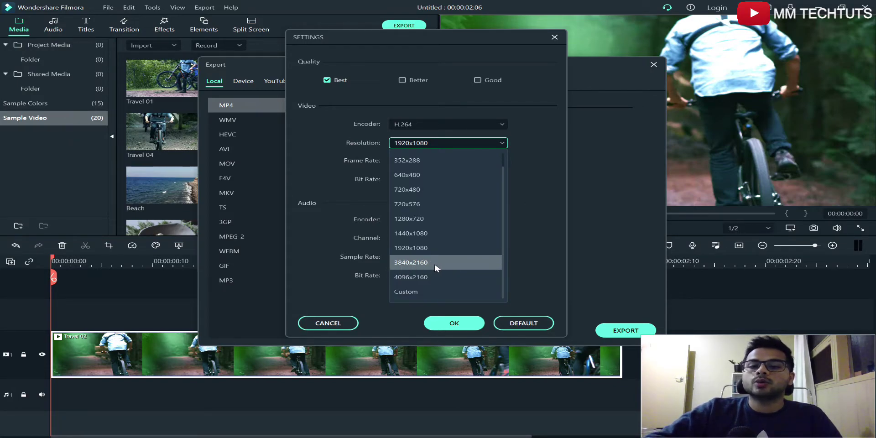
{"action": "scroll", "coordinate": [434, 264], "scroll_direction": "up", "scroll_amount": 1}
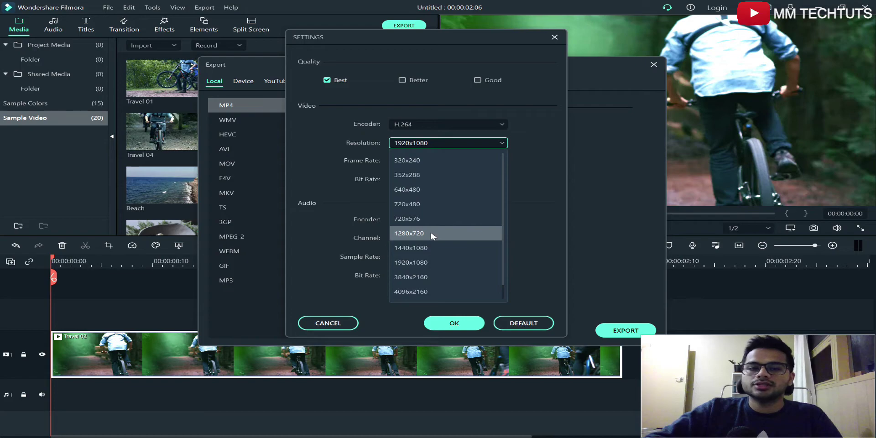
- Try 1280x720, then 1920x1080 output resolution, checking frame rates but keeping 25 fps
{"action": "left_click", "coordinate": [432, 234]}
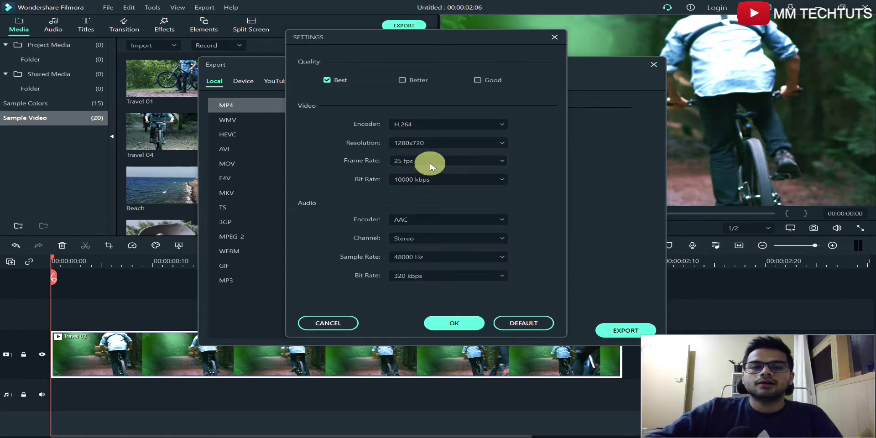
{"action": "left_click", "coordinate": [431, 167]}
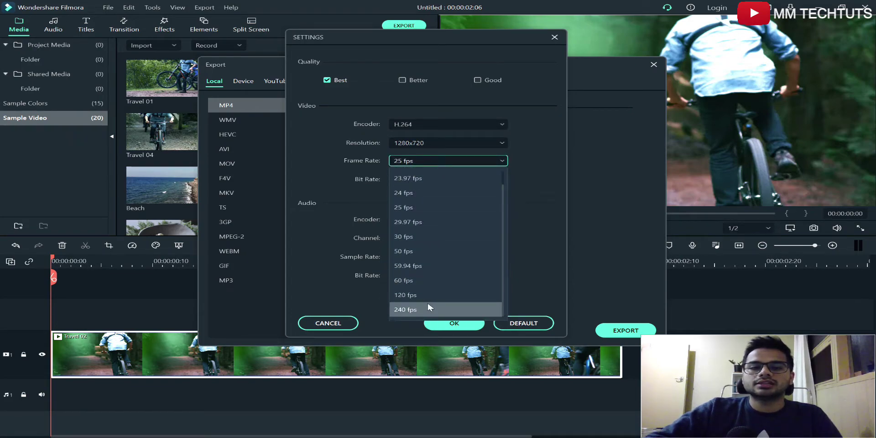
{"action": "left_click", "coordinate": [540, 197]}
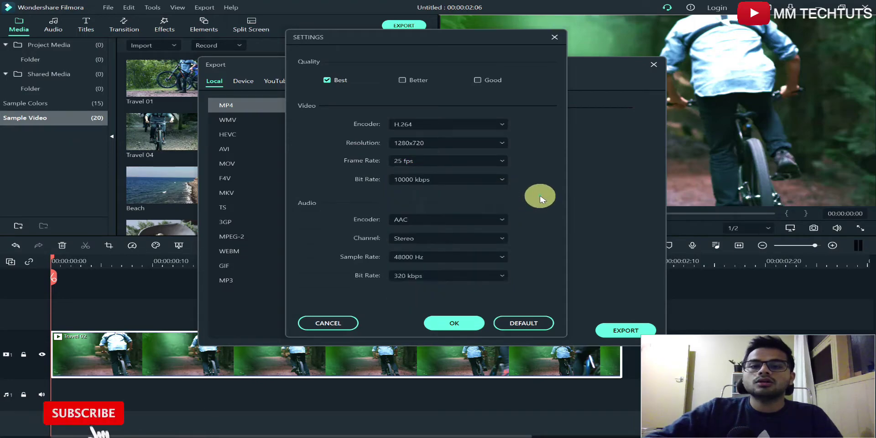
{"action": "left_click", "coordinate": [471, 142]}
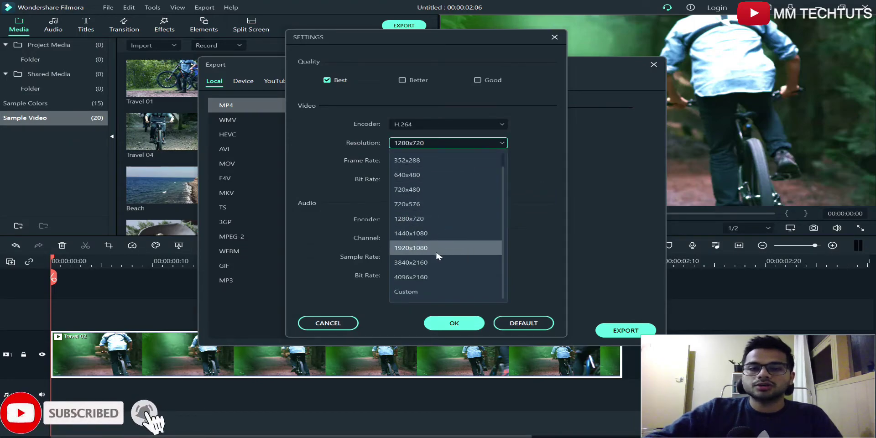
{"action": "left_click", "coordinate": [433, 247]}
{"action": "left_click", "coordinate": [439, 160]}
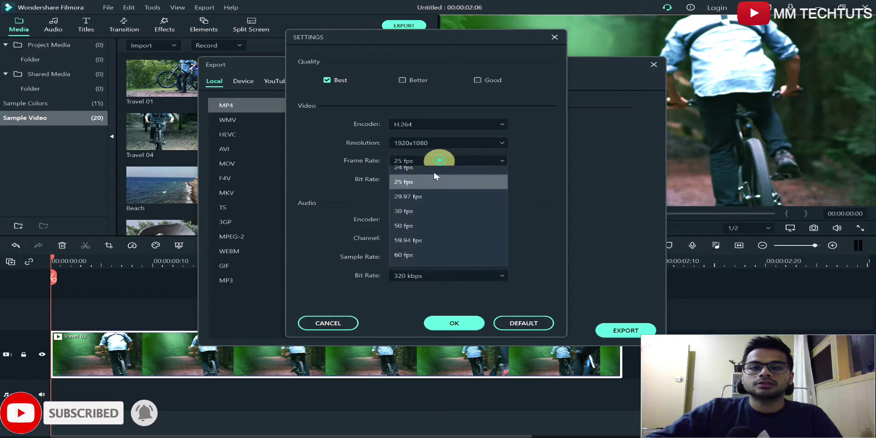
{"action": "left_click", "coordinate": [553, 191]}
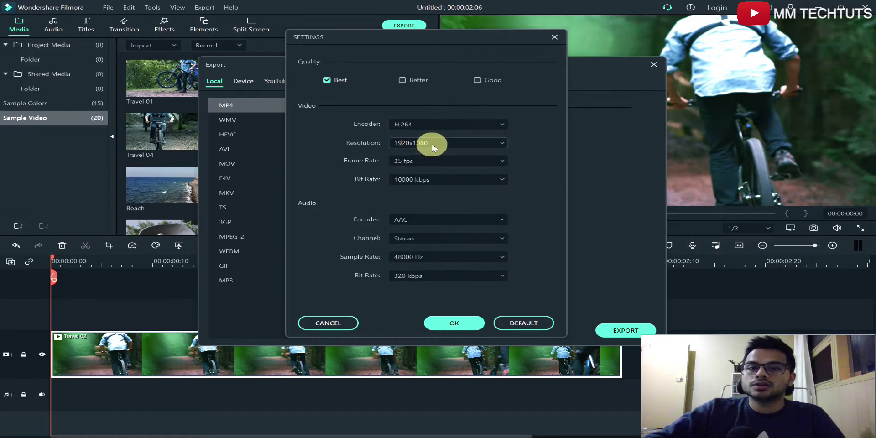
{"action": "left_click", "coordinate": [441, 161]}
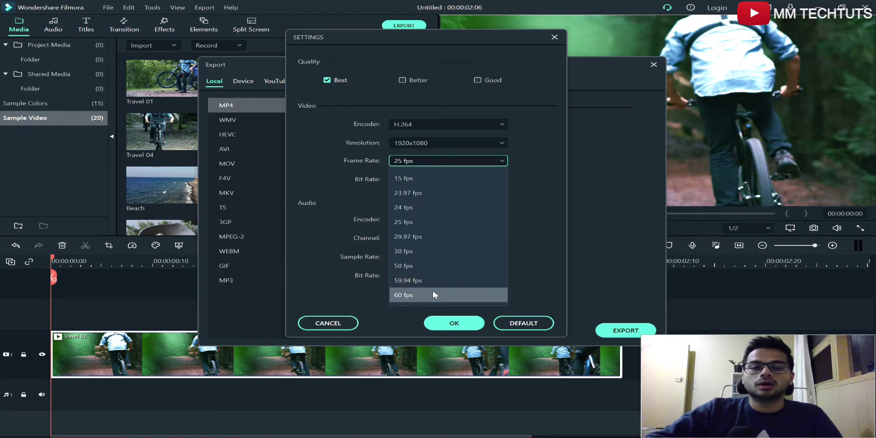
{"action": "left_click", "coordinate": [565, 208]}
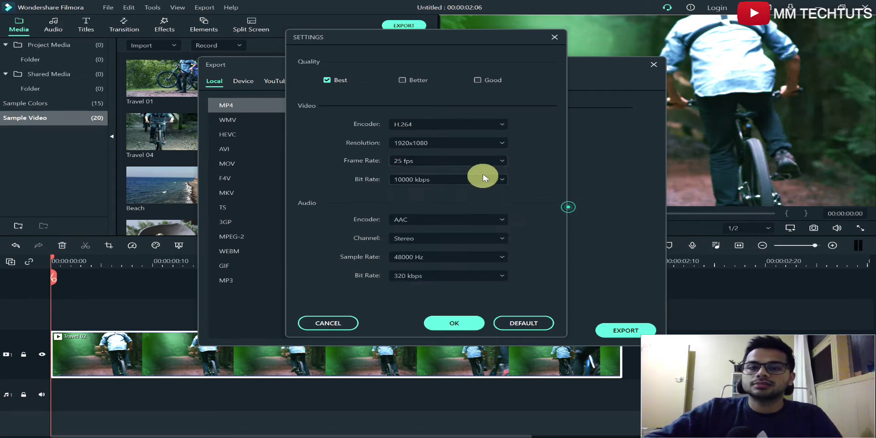
- Set the export to 1280x720 at 240 fps, confirm, and close the export window
{"action": "left_click", "coordinate": [466, 145]}
{"action": "left_click", "coordinate": [420, 218]}
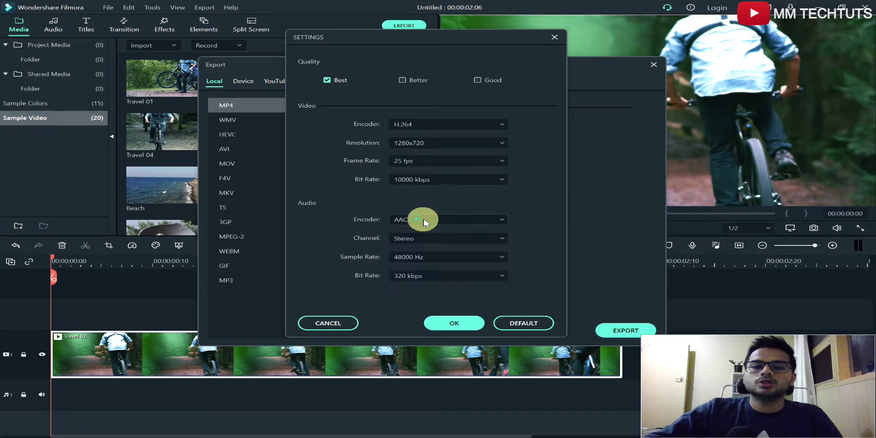
{"action": "left_click", "coordinate": [446, 161]}
{"action": "scroll", "coordinate": [429, 296], "scroll_direction": "down", "scroll_amount": 1}
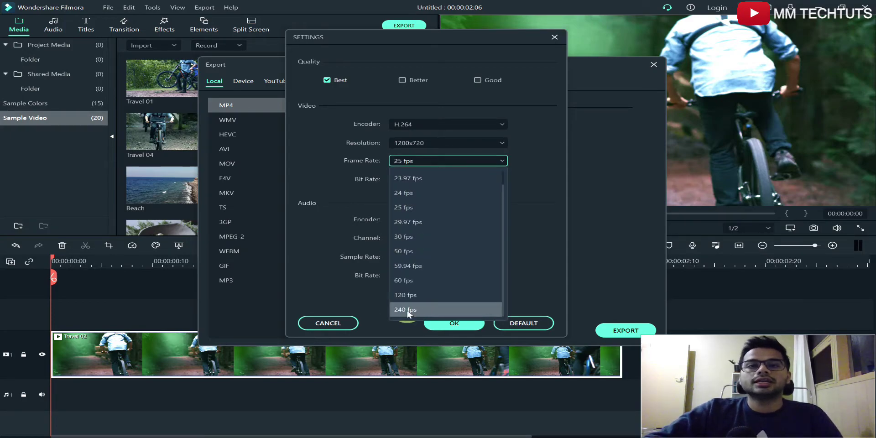
{"action": "left_click", "coordinate": [407, 310]}
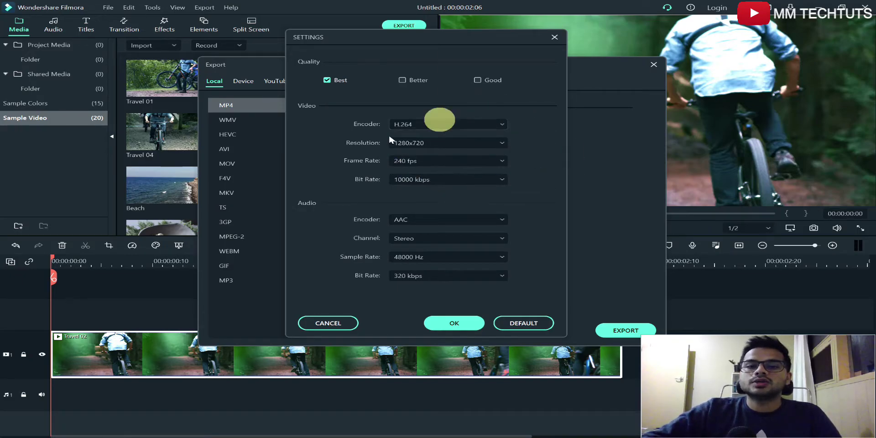
{"action": "left_click", "coordinate": [464, 324]}
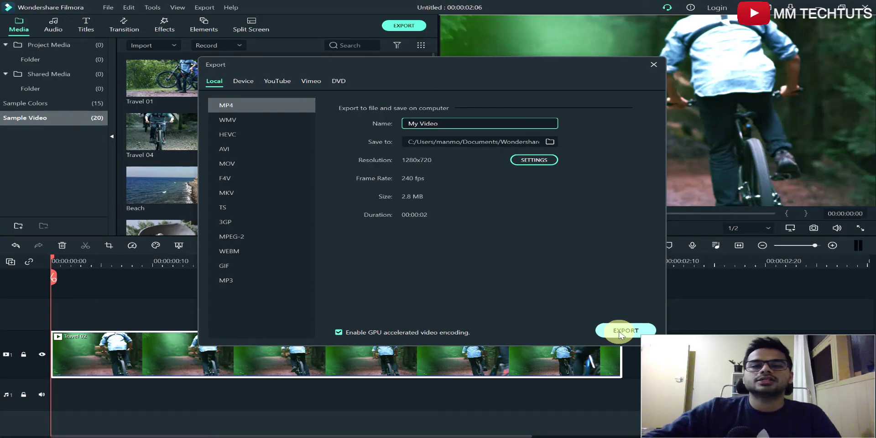
{"action": "left_click", "coordinate": [654, 65]}
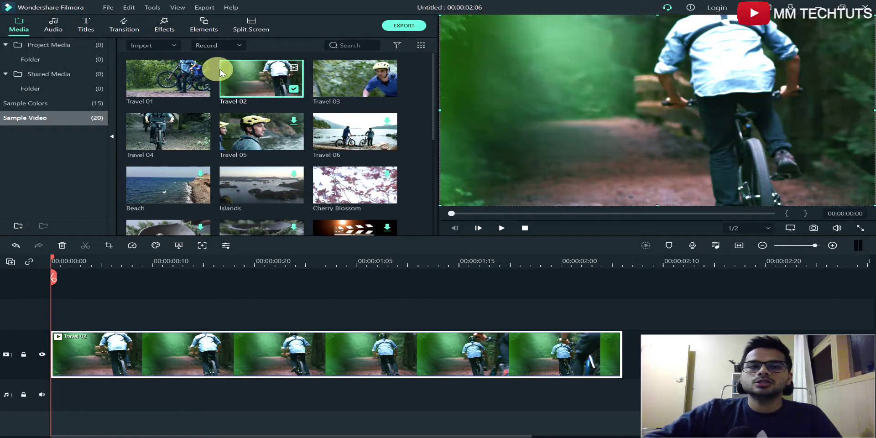
{"action": "mouse_move", "coordinate": [261, 78]}
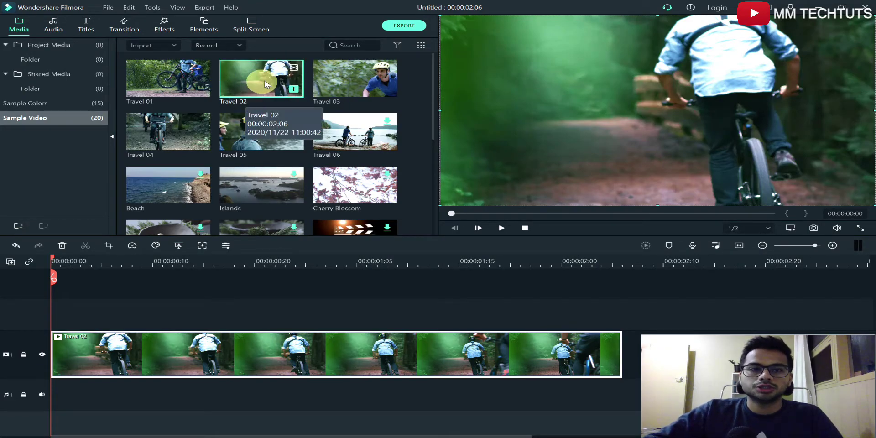
{"action": "right_click", "coordinate": [268, 82]}
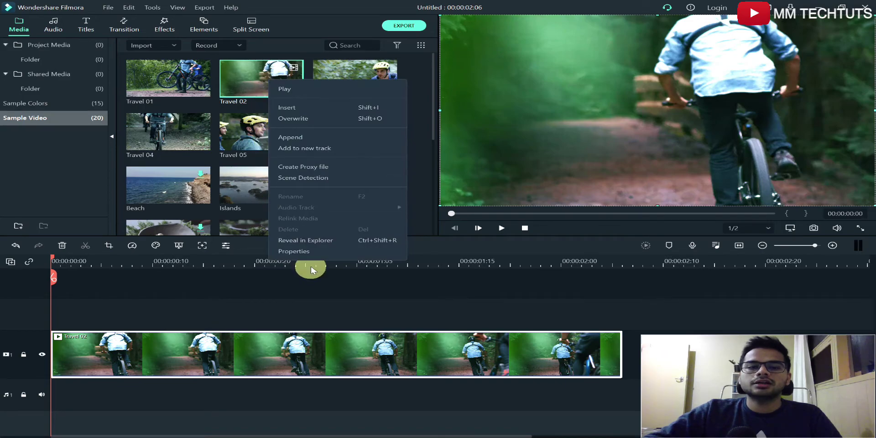
{"action": "left_click", "coordinate": [311, 253]}
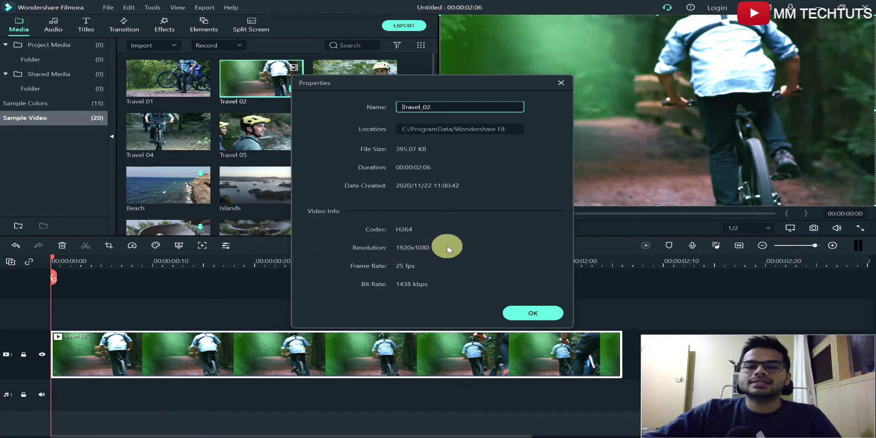
{"action": "left_click", "coordinate": [561, 82]}
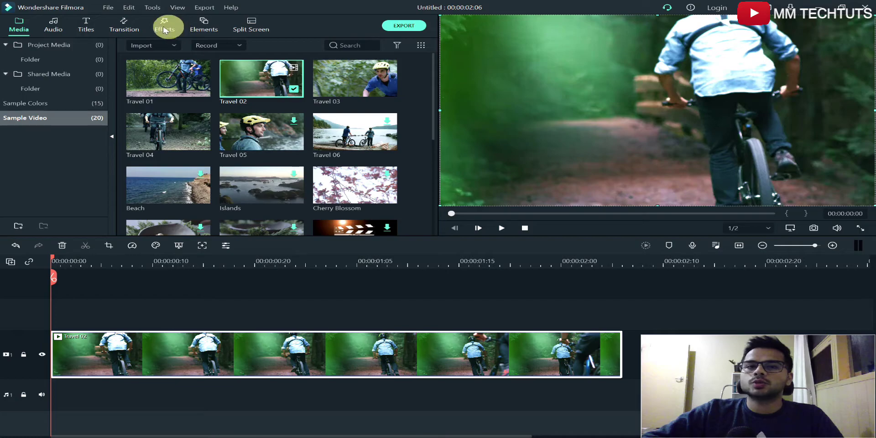
- Change Project Settings to a 9:16 portrait ratio at 1080x1920, keeping 25 fps
{"action": "left_click", "coordinate": [109, 8]}
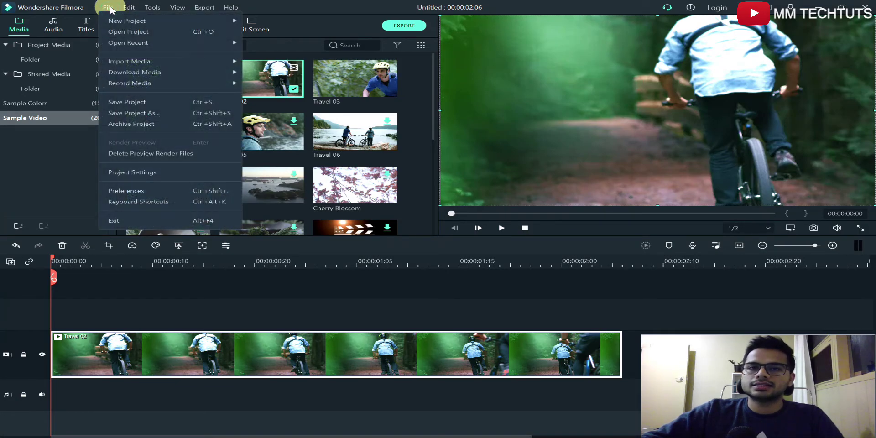
{"action": "left_click", "coordinate": [168, 178]}
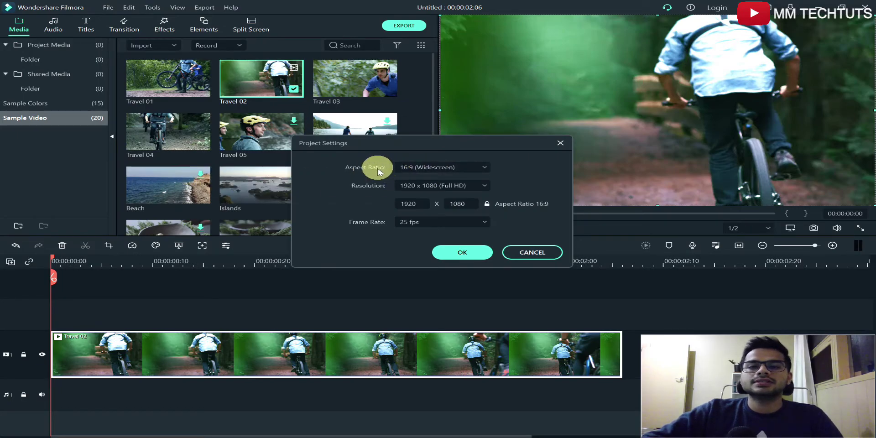
{"action": "left_click", "coordinate": [441, 168]}
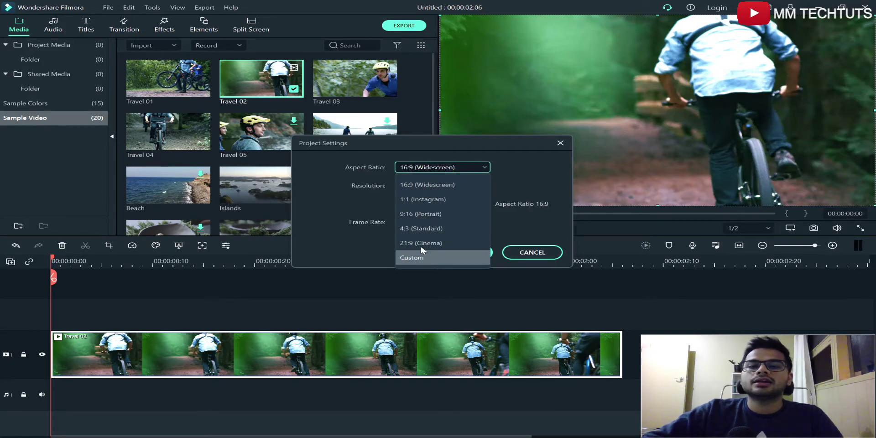
{"action": "left_click", "coordinate": [441, 214]}
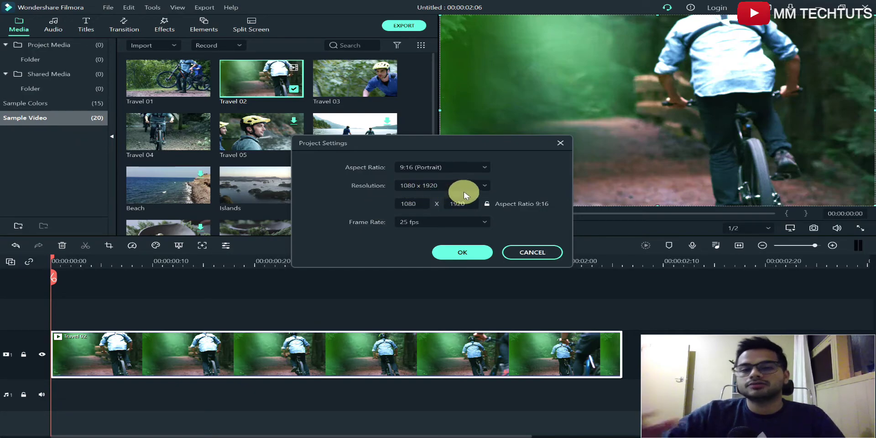
{"action": "left_click", "coordinate": [442, 221]}
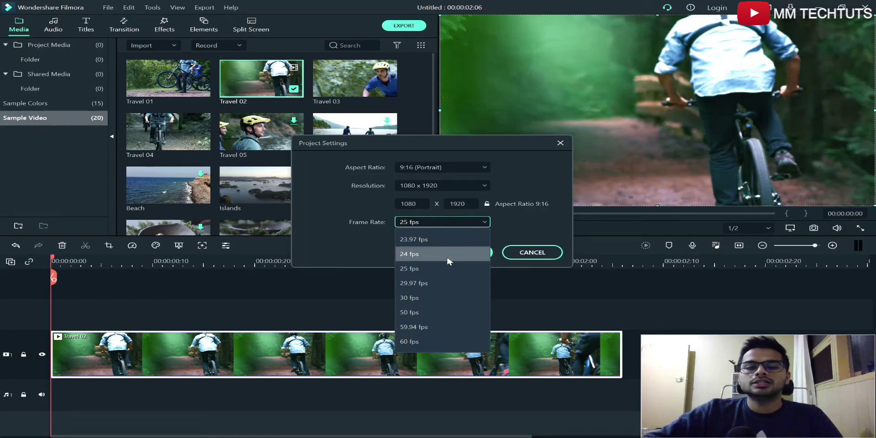
{"action": "left_click", "coordinate": [522, 192]}
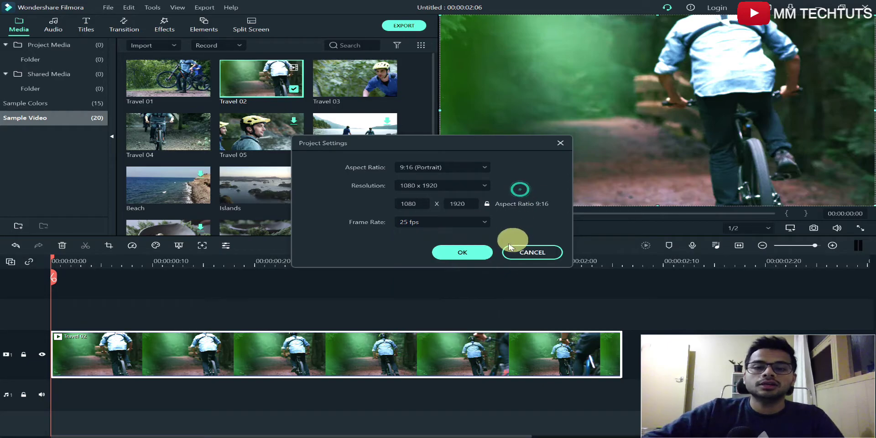
{"action": "left_click", "coordinate": [477, 252]}
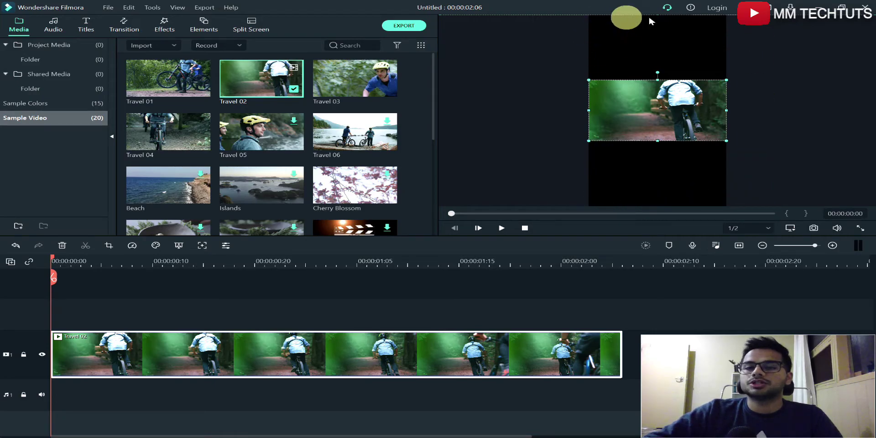
- Apply Crop to Fit to the Travel 02 clip so it fills the 9:16 frame
{"action": "left_click", "coordinate": [771, 64]}
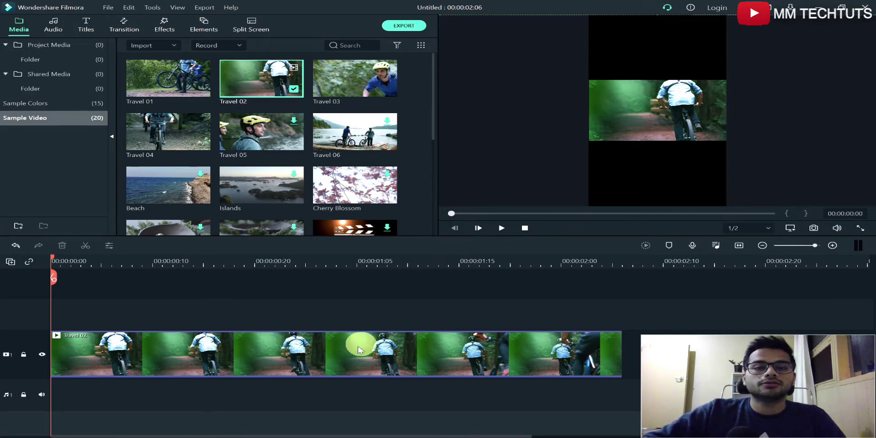
{"action": "left_click", "coordinate": [342, 362]}
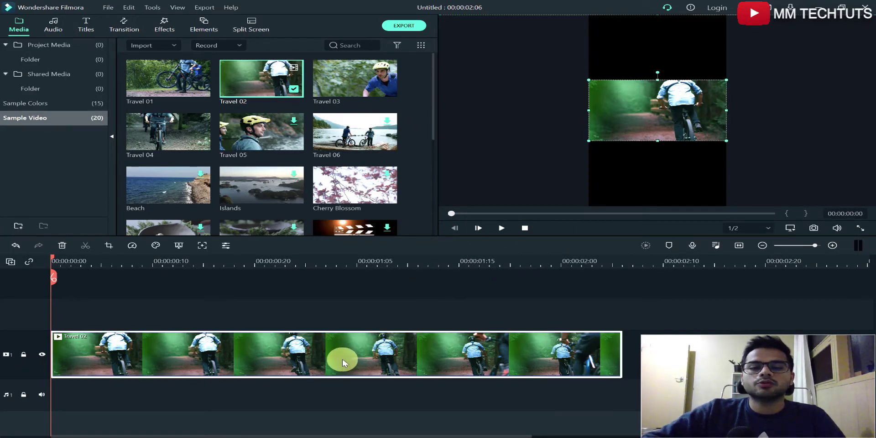
{"action": "right_click", "coordinate": [342, 363]}
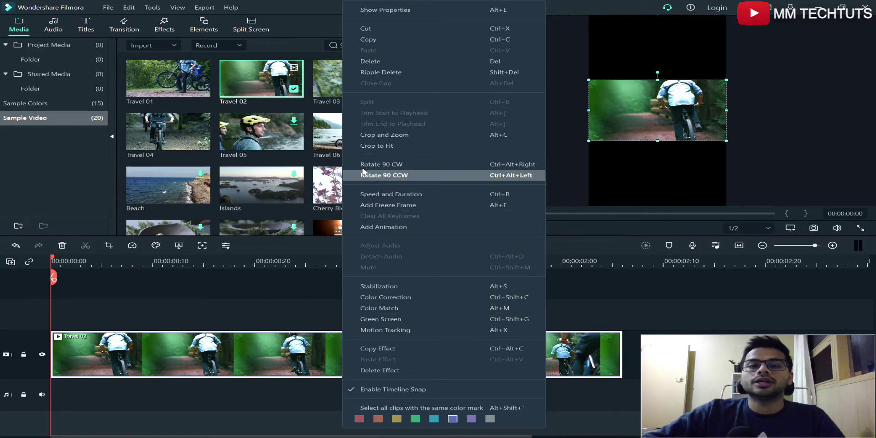
{"action": "left_click", "coordinate": [414, 150]}
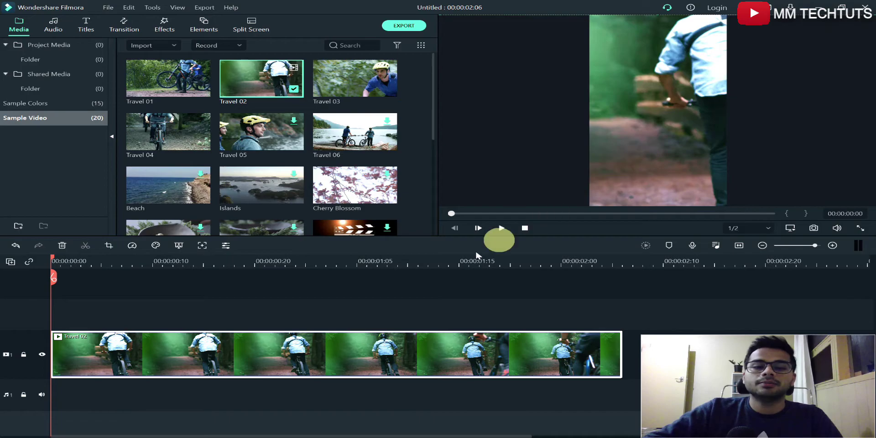
- Use Crop and Zoom to move the 607x1080 crop box onto the cyclist
{"action": "right_click", "coordinate": [385, 363]}
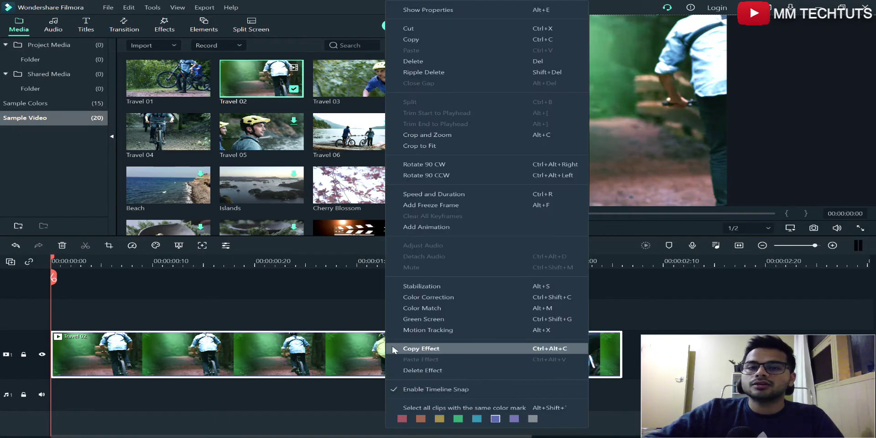
{"action": "left_click", "coordinate": [421, 135]}
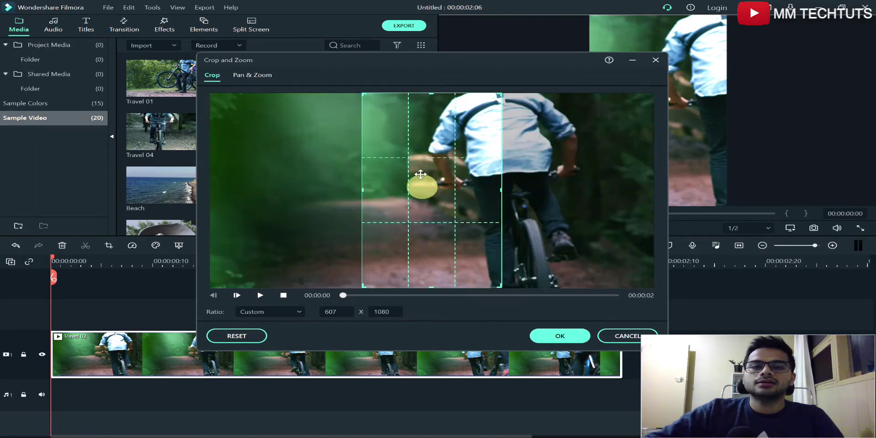
{"action": "mouse_move", "coordinate": [416, 182]}
{"action": "left_mouse_down"}
{"action": "mouse_move", "coordinate": [436, 186]}
{"action": "mouse_move", "coordinate": [351, 187]}
{"action": "mouse_move", "coordinate": [463, 180]}
{"action": "mouse_move", "coordinate": [362, 185]}
{"action": "mouse_move", "coordinate": [493, 190]}
{"action": "mouse_move", "coordinate": [279, 189]}
{"action": "mouse_move", "coordinate": [494, 190]}
{"action": "left_mouse_up"}
{"action": "left_click", "coordinate": [560, 336]}
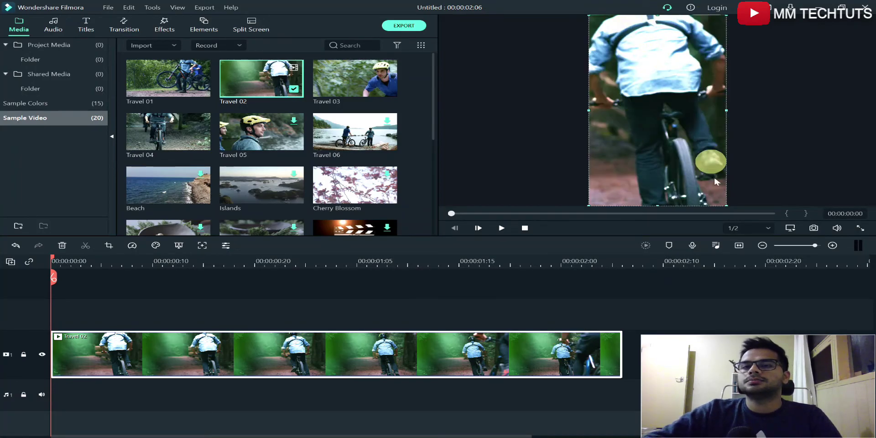
{"action": "left_click", "coordinate": [520, 167]}
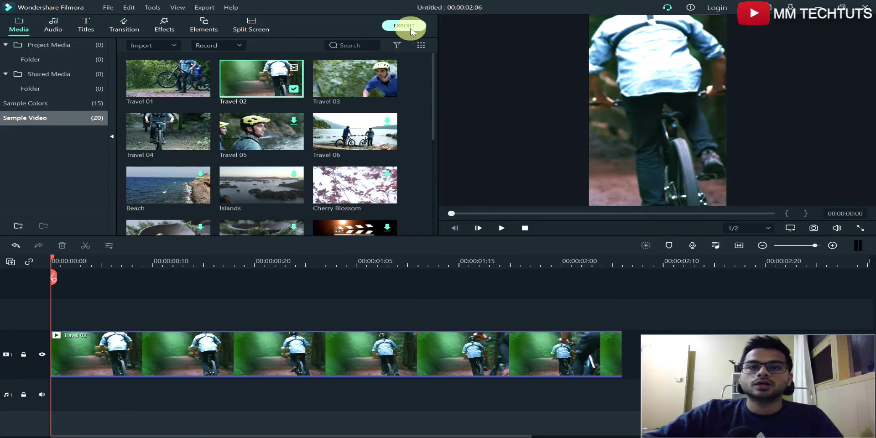
- Raise the 1080x1920 MP4 export frame rate to 60 fps, keeping audio at 320 kbps
{"action": "left_click", "coordinate": [407, 29]}
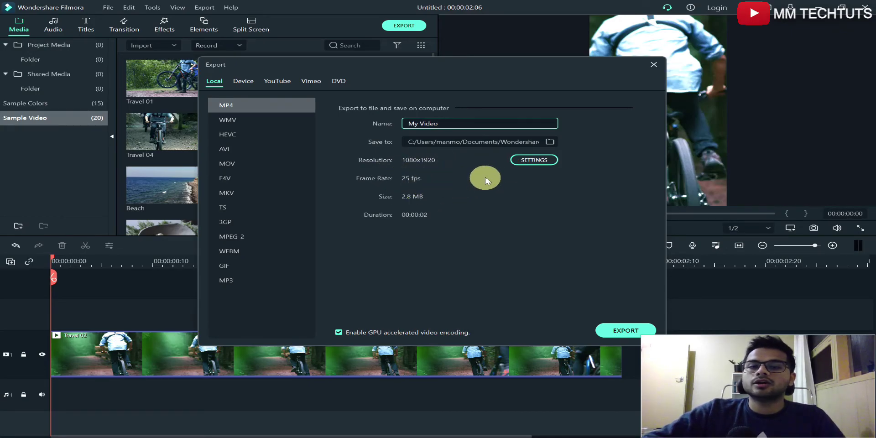
{"action": "left_click", "coordinate": [540, 159]}
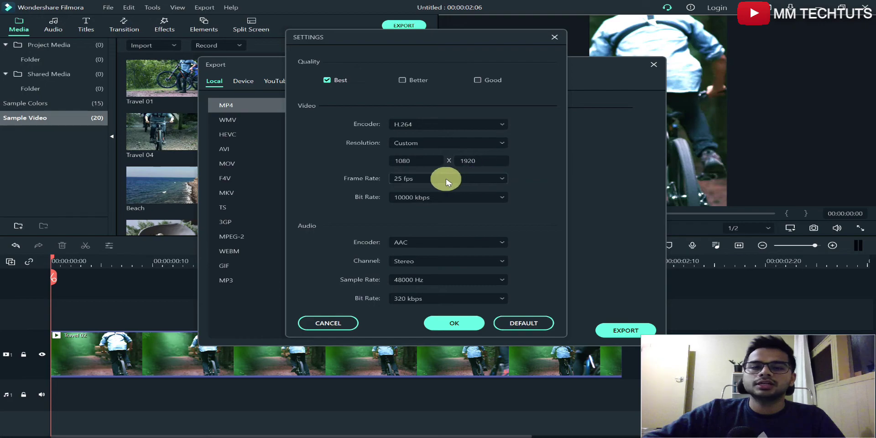
{"action": "left_click", "coordinate": [446, 178]}
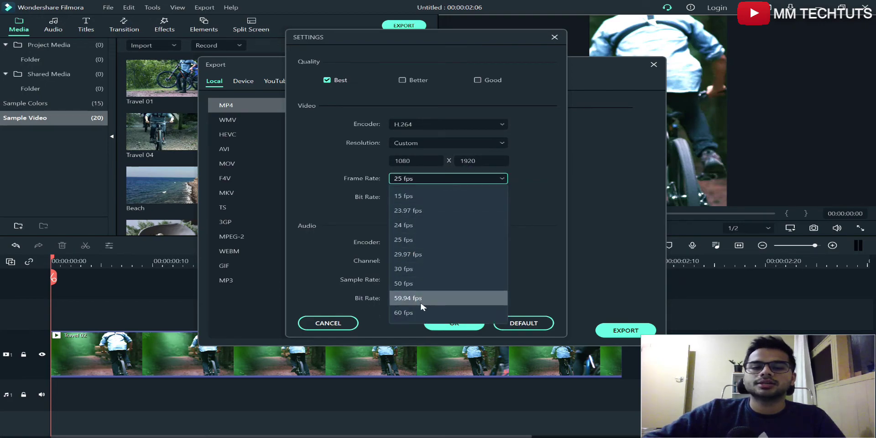
{"action": "left_click", "coordinate": [414, 314]}
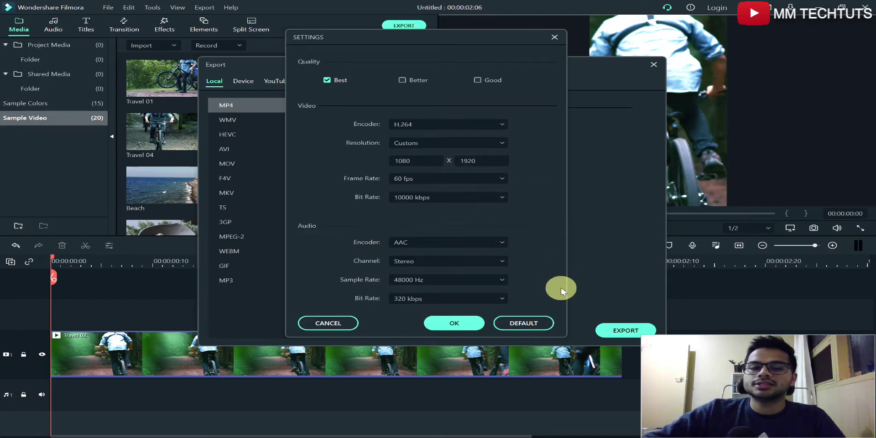
{"action": "left_click", "coordinate": [425, 299]}
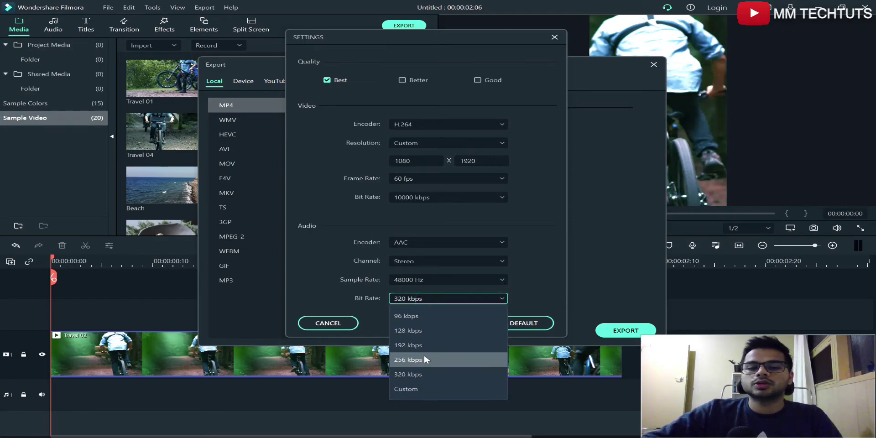
{"action": "left_click", "coordinate": [536, 238]}
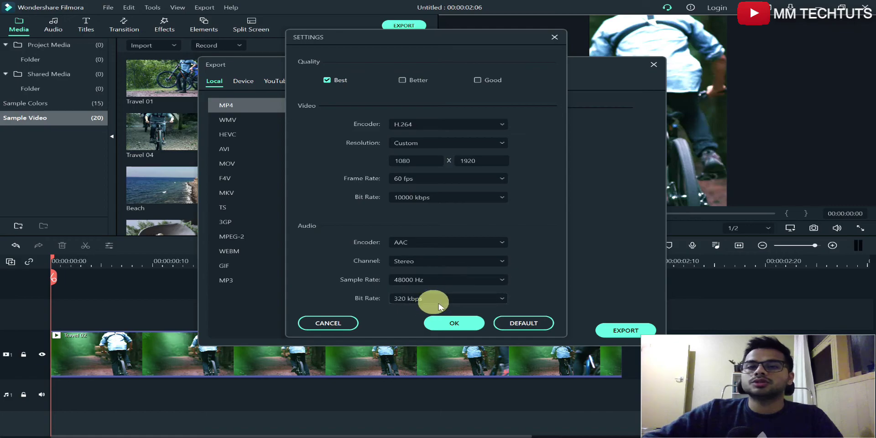
{"action": "left_click", "coordinate": [463, 323]}
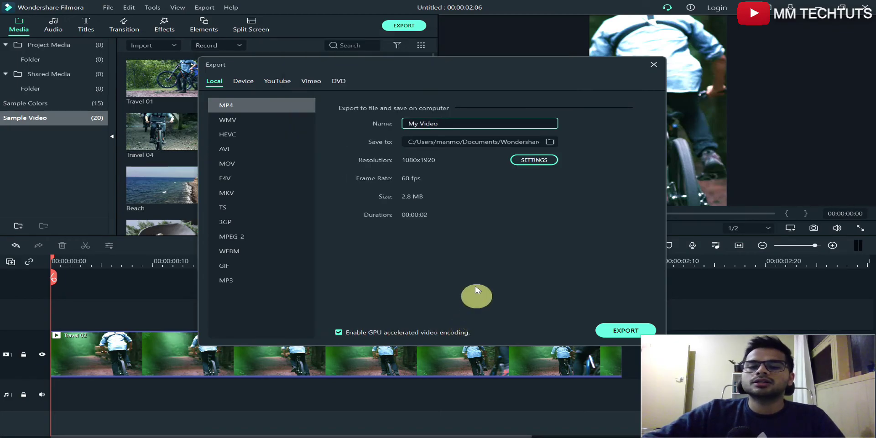
{"action": "left_click", "coordinate": [628, 337]}
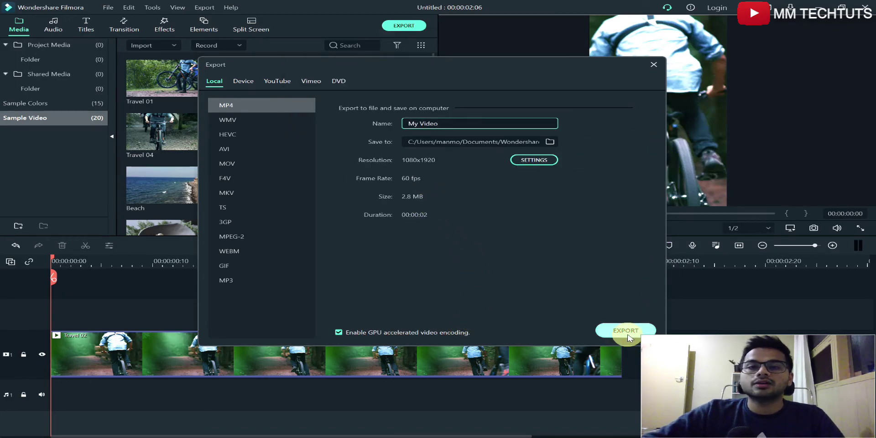